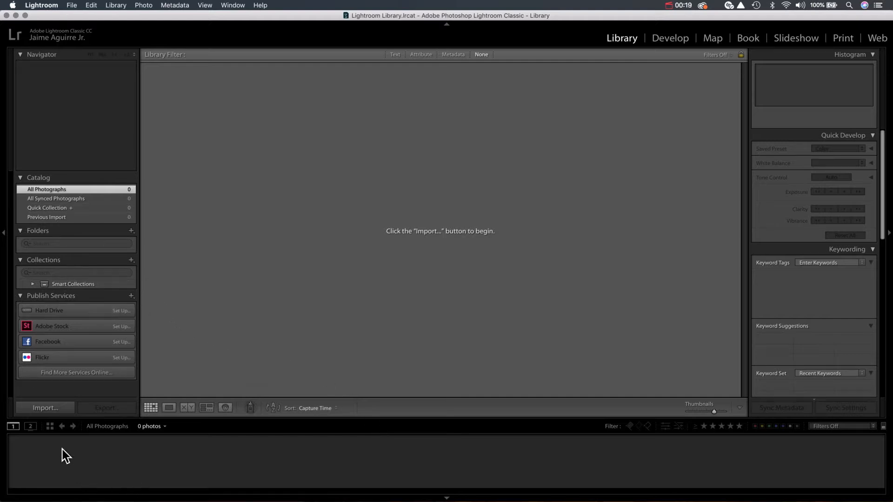
Import all photos from the Desktop folder "32 images" into the catalog, adding them without moving the files
{"action": "left_click", "coordinate": [50, 408]}
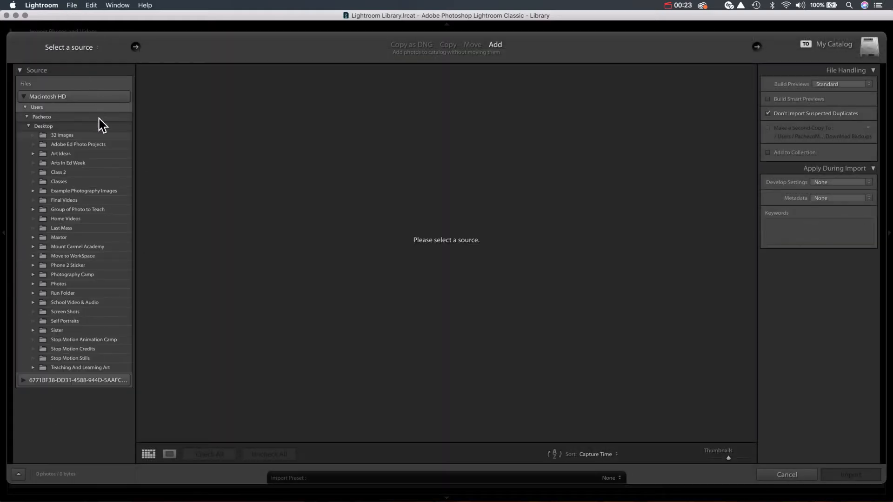
{"action": "left_click", "coordinate": [61, 136]}
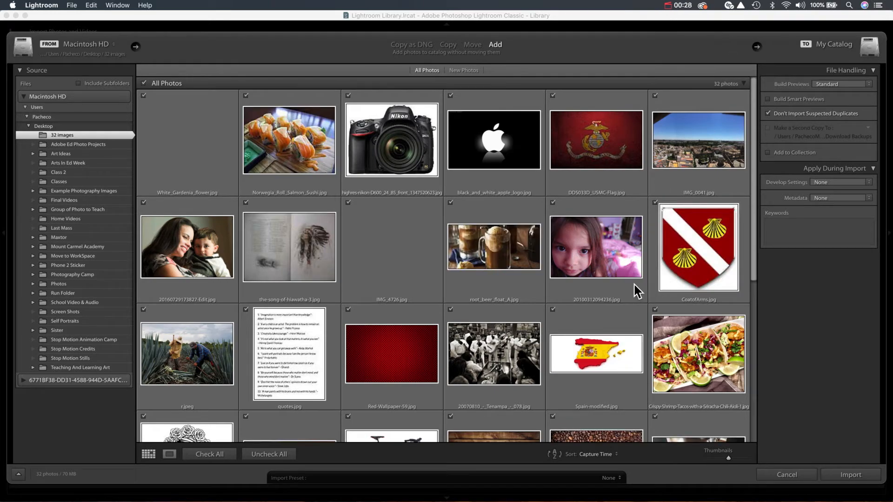
{"action": "scroll", "coordinate": [634, 284], "scroll_direction": "down", "scroll_amount": 2}
{"action": "scroll", "coordinate": [635, 284], "scroll_direction": "down", "scroll_amount": 4}
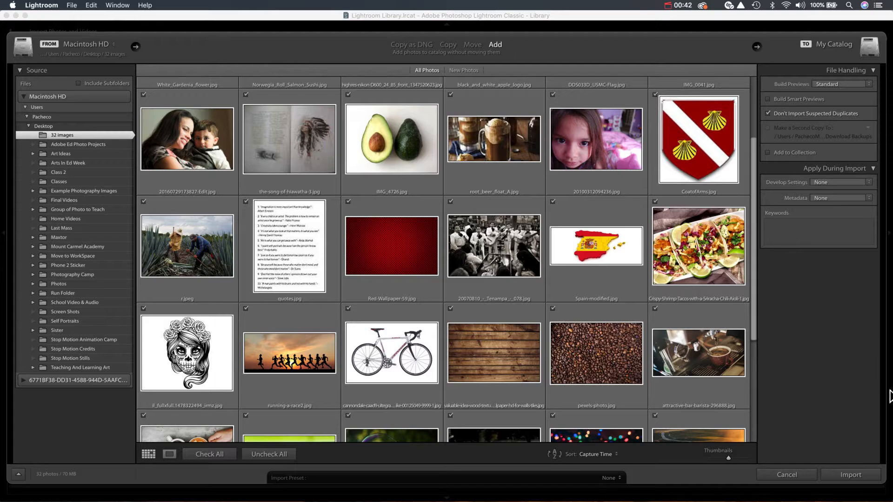
{"action": "left_click", "coordinate": [852, 475]}
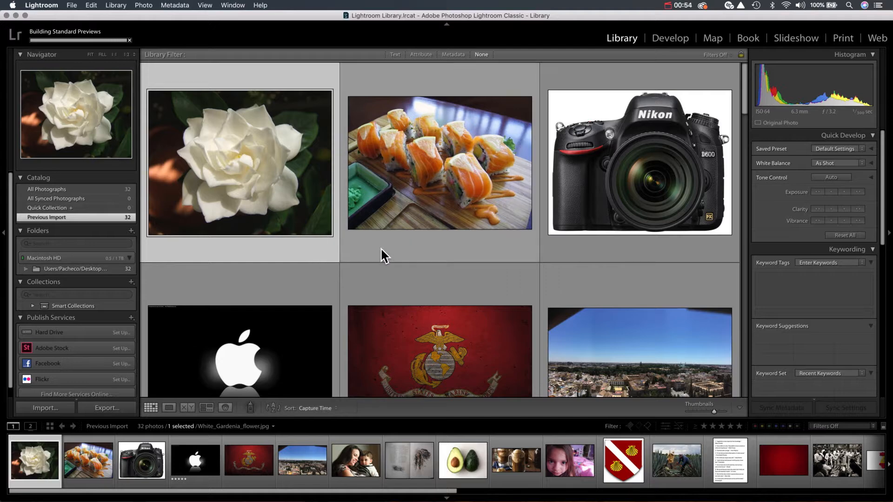
Review the imported photos in the grid and open the last one, the dark puppy on the wooden floor, in Develop
{"action": "scroll", "coordinate": [380, 247], "scroll_direction": "down", "scroll_amount": 5}
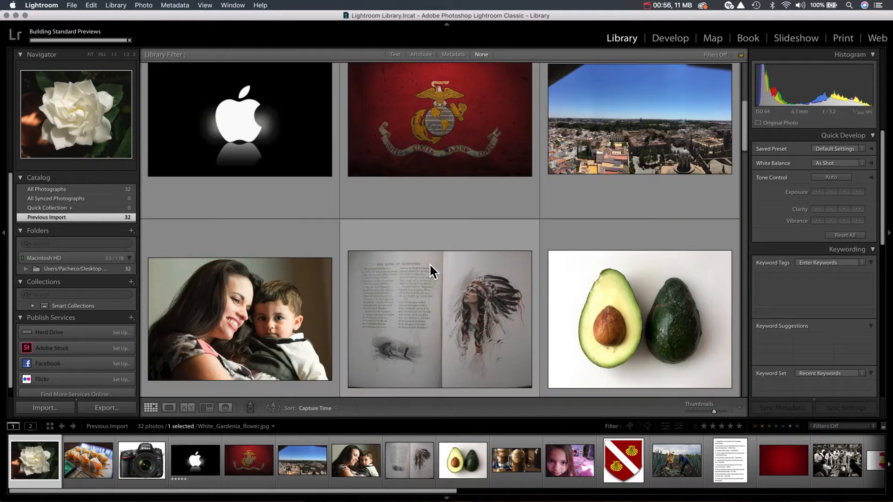
{"action": "scroll", "coordinate": [429, 264], "scroll_direction": "down", "scroll_amount": 10}
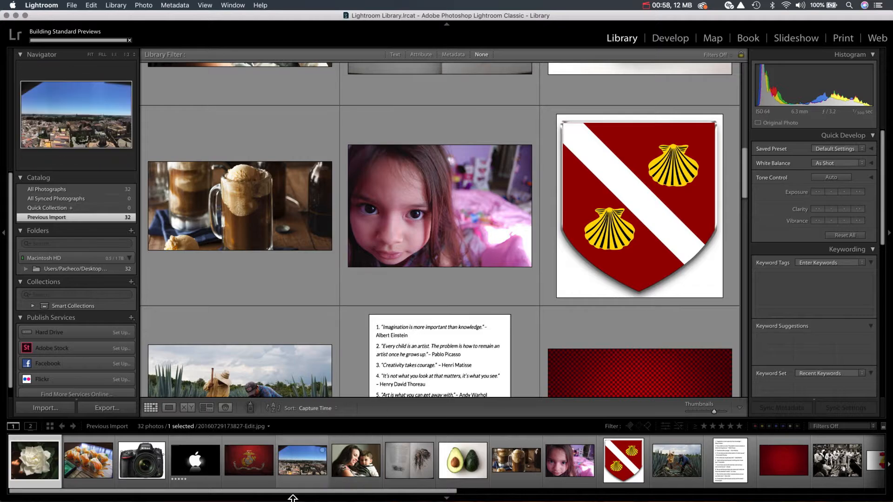
{"action": "scroll", "coordinate": [460, 331], "scroll_direction": "down", "scroll_amount": 4}
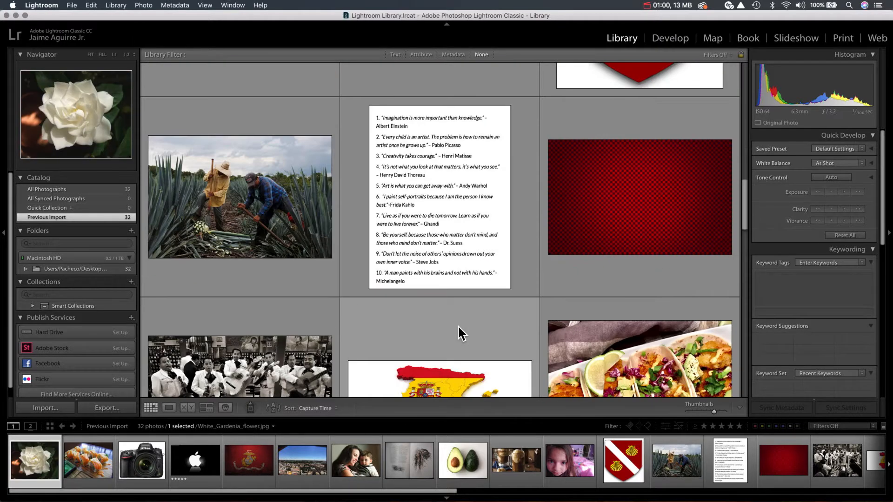
{"action": "scroll", "coordinate": [458, 326], "scroll_direction": "down", "scroll_amount": 8}
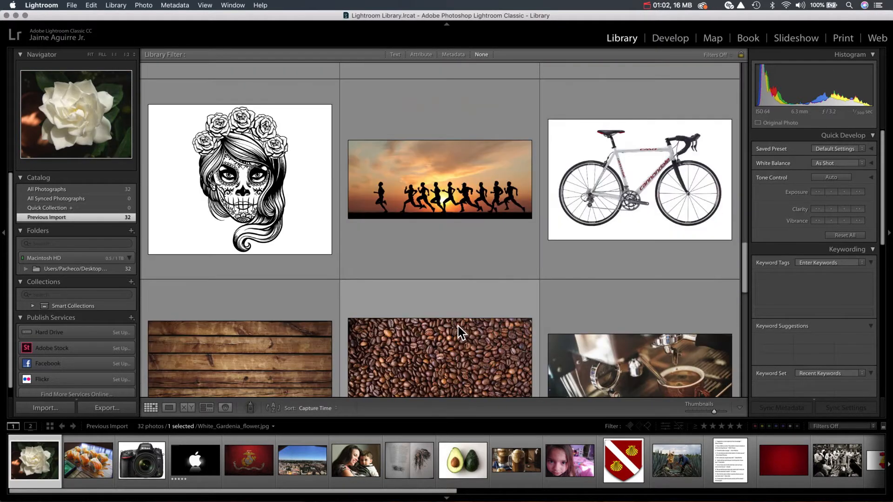
{"action": "scroll", "coordinate": [458, 324], "scroll_direction": "down", "scroll_amount": 8}
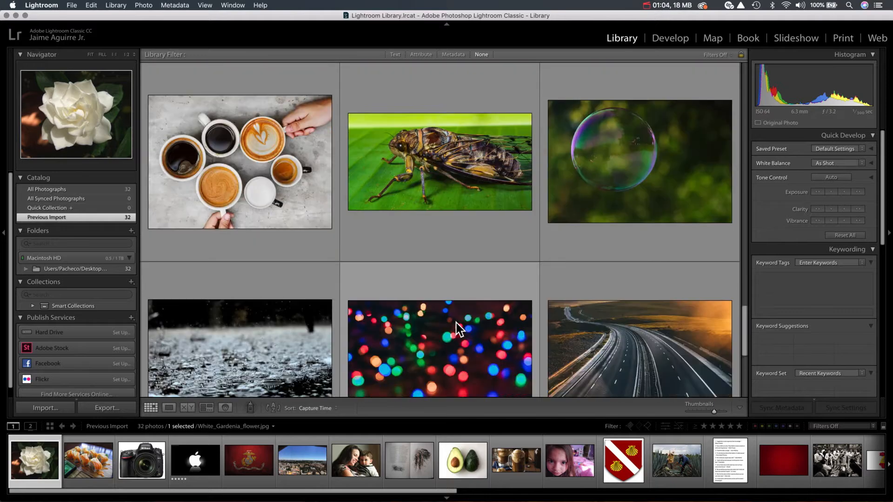
{"action": "scroll", "coordinate": [456, 326], "scroll_direction": "down", "scroll_amount": 2}
{"action": "scroll", "coordinate": [451, 318], "scroll_direction": "down", "scroll_amount": 3}
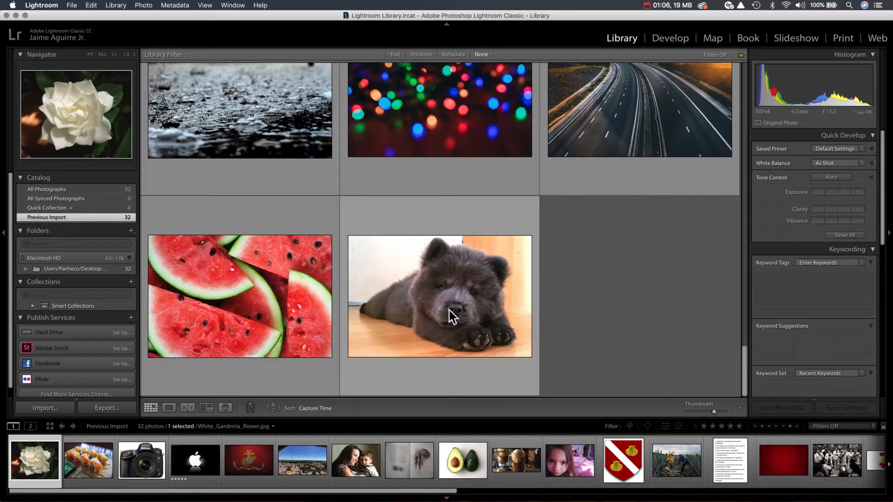
{"action": "left_click", "coordinate": [460, 287]}
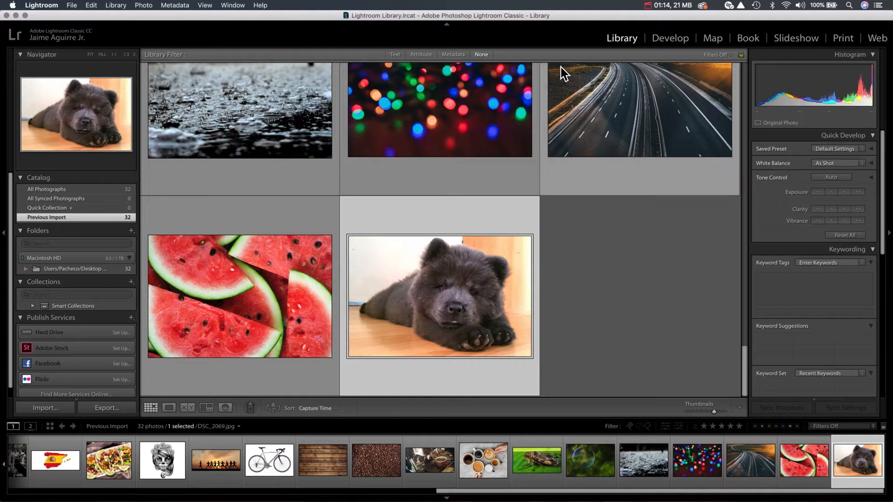
{"action": "left_click", "coordinate": [673, 40]}
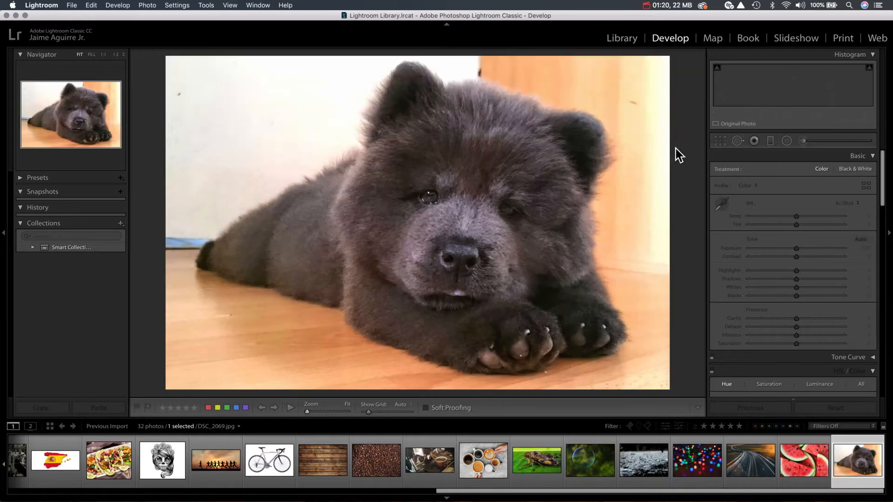
Try out Exposure, Contrast and Highlights changes on the puppy photo, resetting each adjustment to its default
{"action": "mouse_move", "coordinate": [799, 258]}
{"action": "left_mouse_down"}
{"action": "mouse_move", "coordinate": [813, 256]}
{"action": "mouse_move", "coordinate": [787, 262]}
{"action": "mouse_move", "coordinate": [844, 249]}
{"action": "mouse_move", "coordinate": [810, 258]}
{"action": "mouse_move", "coordinate": [782, 253]}
{"action": "mouse_move", "coordinate": [822, 242]}
{"action": "mouse_move", "coordinate": [800, 249]}
{"action": "left_mouse_up"}
{"action": "double_click", "coordinate": [800, 250]}
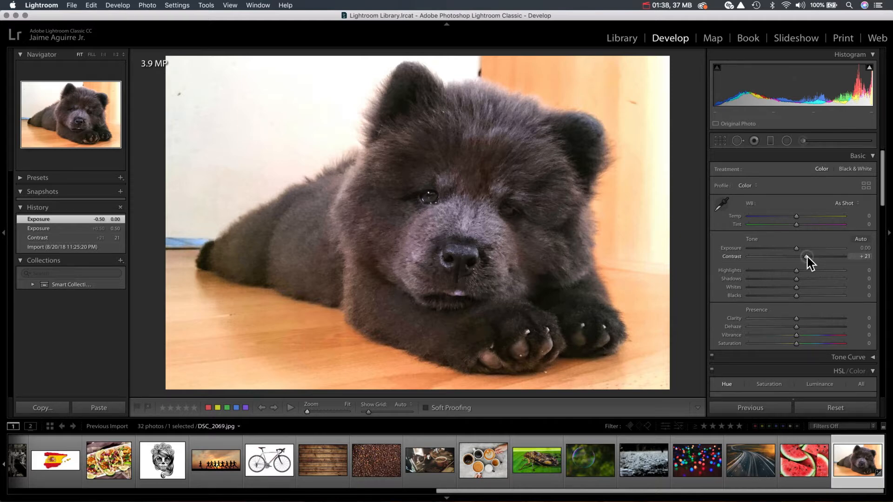
{"action": "mouse_move", "coordinate": [808, 257]}
{"action": "left_mouse_down"}
{"action": "mouse_move", "coordinate": [797, 261]}
{"action": "mouse_move", "coordinate": [810, 259]}
{"action": "left_mouse_up"}
{"action": "double_click", "coordinate": [811, 257]}
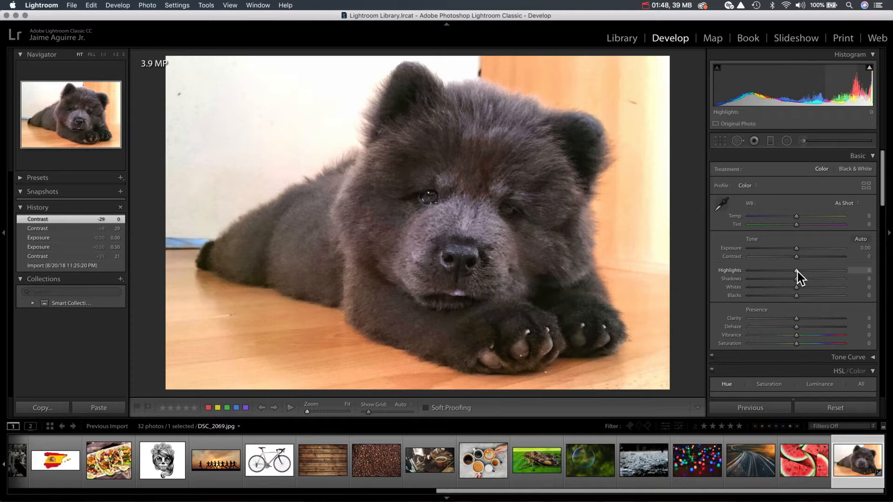
{"action": "mouse_move", "coordinate": [798, 271]}
{"action": "left_mouse_down"}
{"action": "mouse_move", "coordinate": [775, 282]}
{"action": "mouse_move", "coordinate": [802, 271]}
{"action": "left_mouse_up"}
{"action": "double_click", "coordinate": [802, 271]}
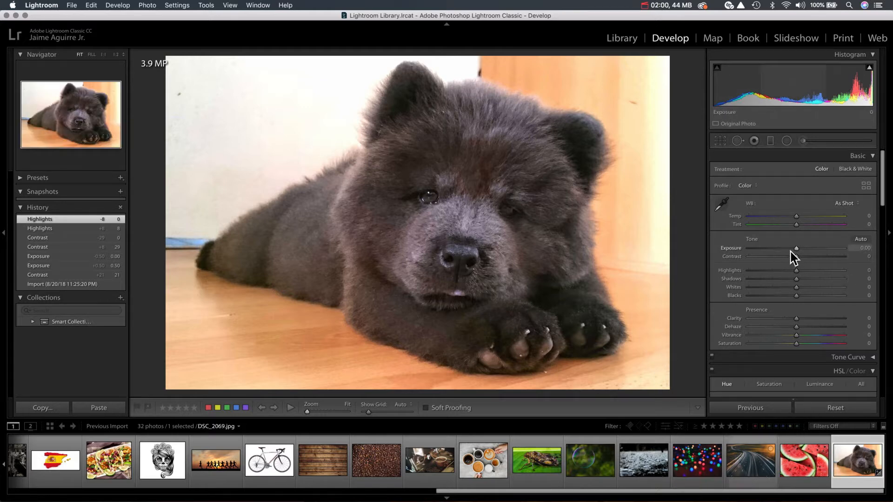
Set the puppy photo's Clarity to +13, Vibrance to +14 and Contrast to +17
{"action": "left_click_drag", "start_coordinate": [797, 318], "coordinate": [806, 318]}
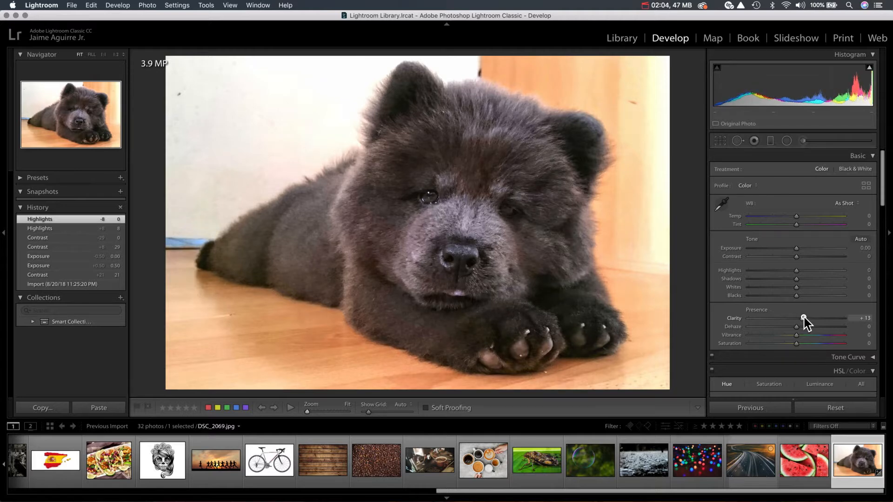
{"action": "left_click_drag", "start_coordinate": [799, 334], "coordinate": [803, 335]}
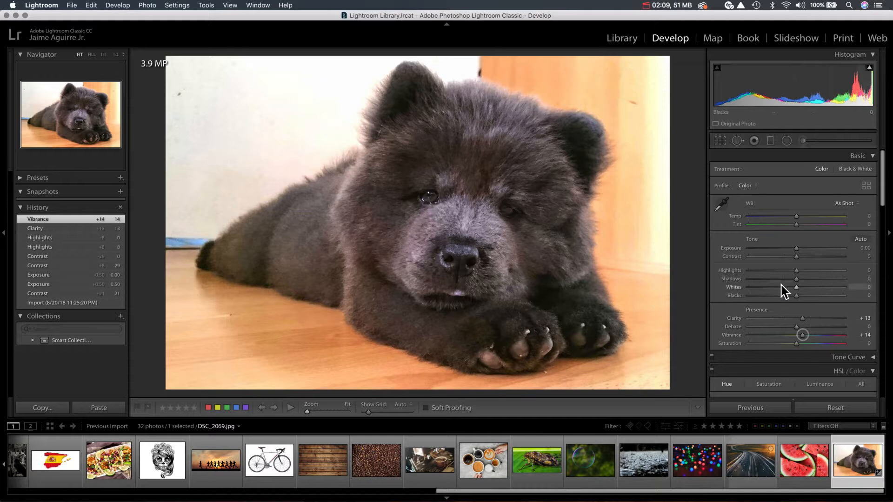
{"action": "left_click_drag", "start_coordinate": [796, 256], "coordinate": [804, 256]}
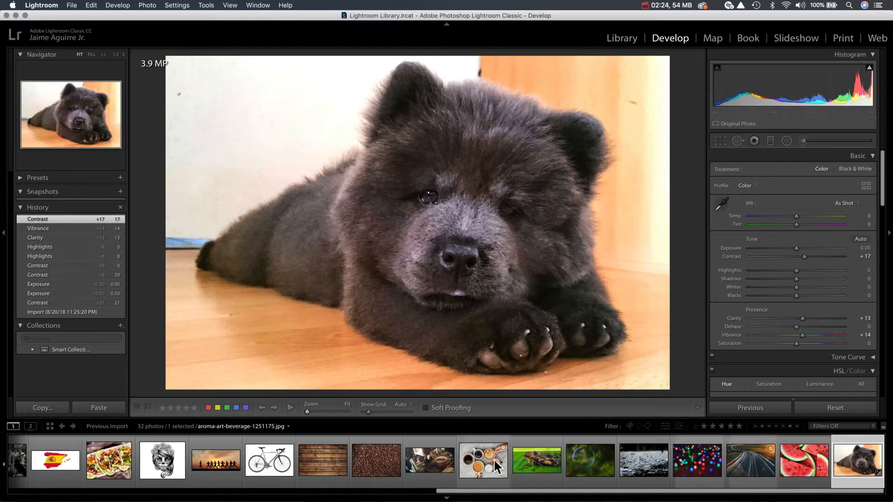
Set the Contrast of the espresso machine photo to +18 and look through the remaining develop settings
{"action": "left_click", "coordinate": [430, 467]}
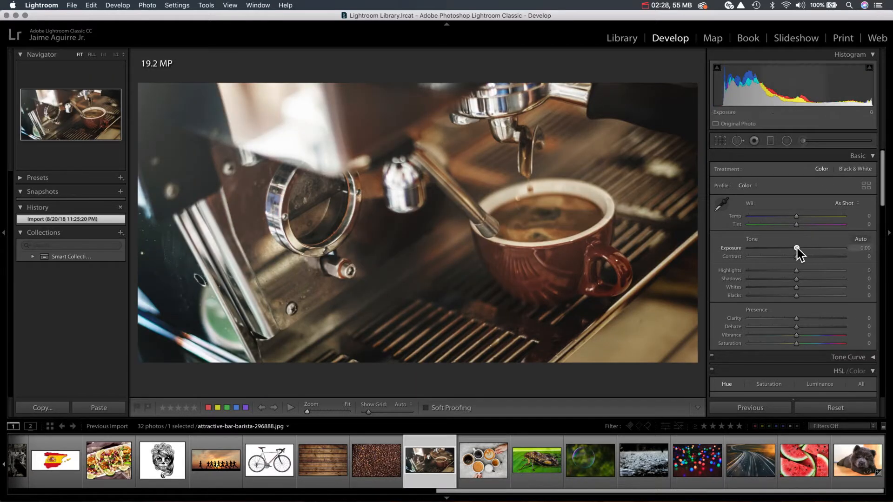
{"action": "mouse_move", "coordinate": [799, 255]}
{"action": "left_mouse_down"}
{"action": "mouse_move", "coordinate": [821, 254]}
{"action": "mouse_move", "coordinate": [805, 256]}
{"action": "left_mouse_up"}
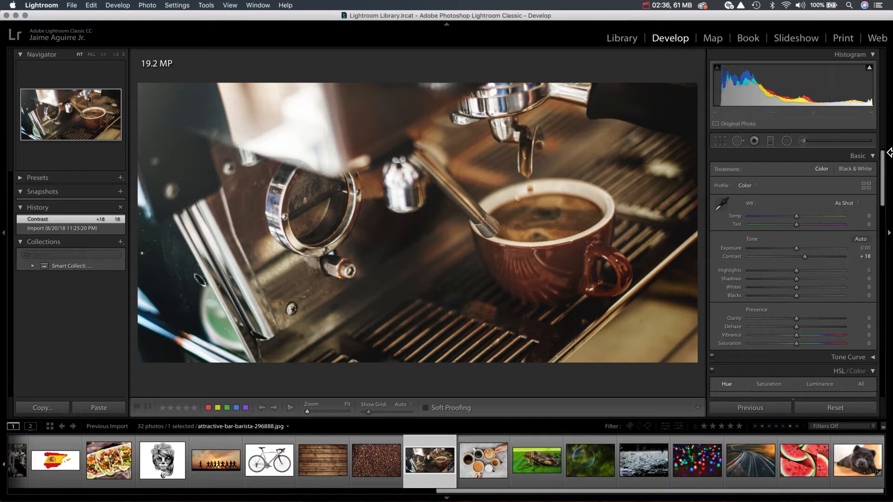
{"action": "left_click_drag", "start_coordinate": [885, 170], "coordinate": [891, 334]}
{"action": "scroll", "coordinate": [836, 243], "scroll_direction": "up", "scroll_amount": 15}
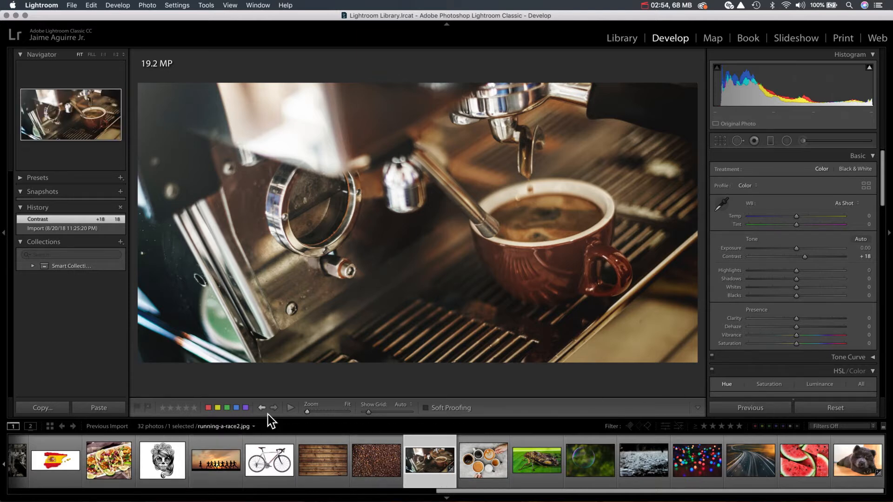
Crop the sugar skull drawing with the aspect ratio unlocked, trimming the white space on both sides to about 5 x 7
{"action": "left_click", "coordinate": [164, 470]}
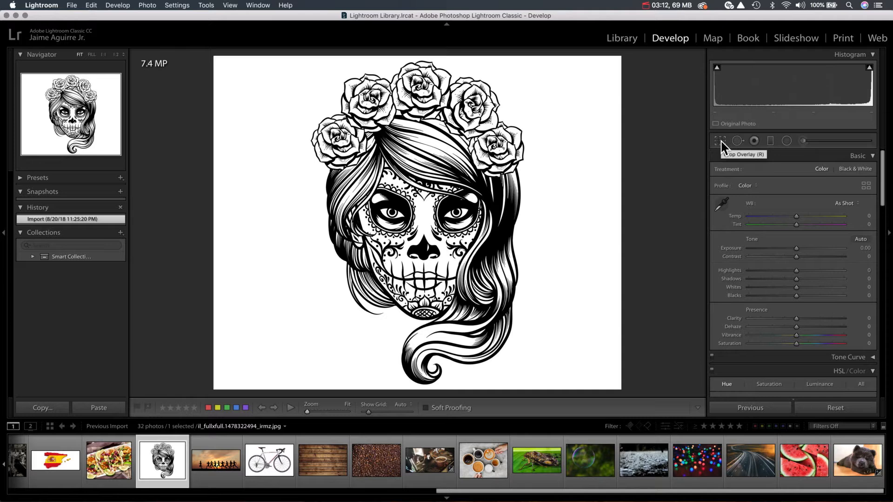
{"action": "key", "text": "r"}
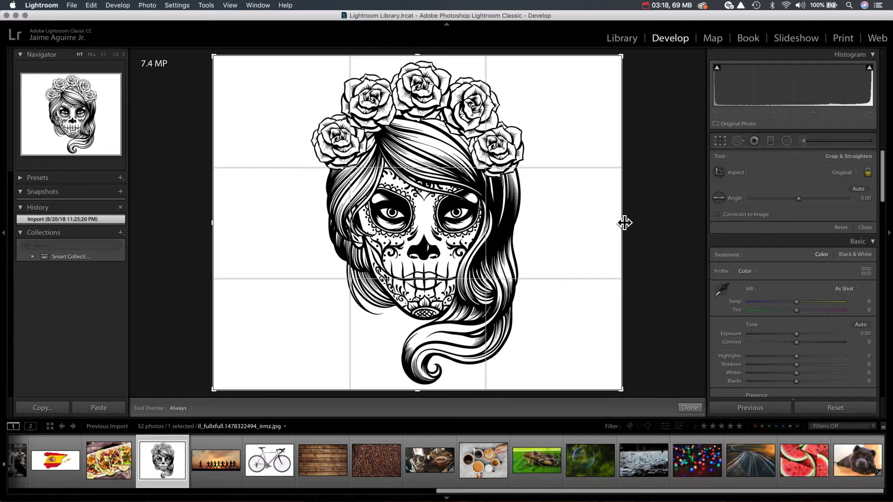
{"action": "left_click_drag", "start_coordinate": [624, 224], "coordinate": [626, 202]}
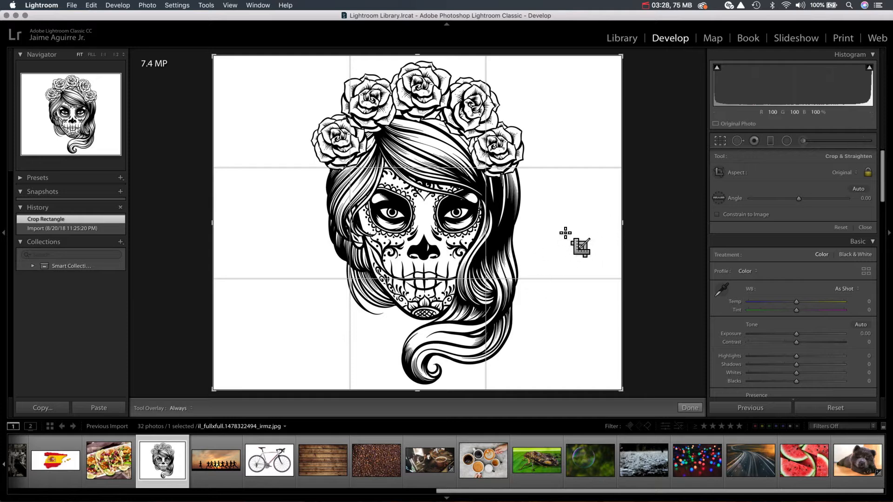
{"action": "left_click", "coordinate": [868, 173]}
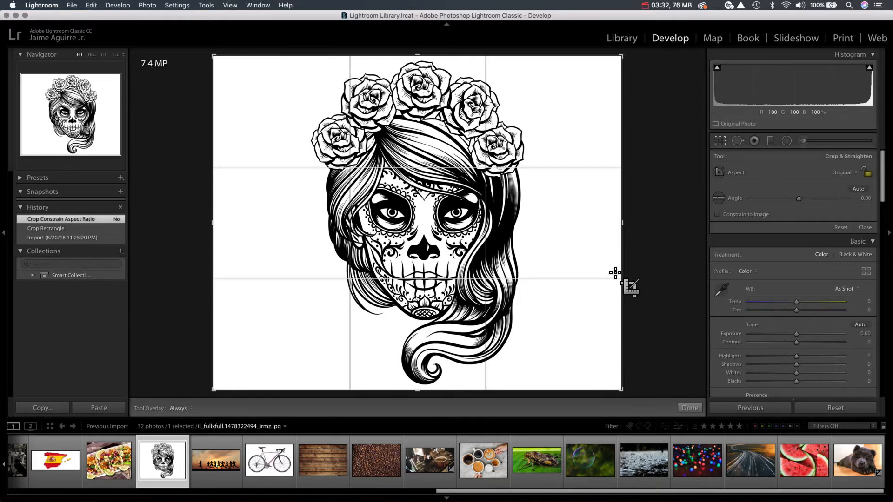
{"action": "left_click_drag", "start_coordinate": [620, 227], "coordinate": [579, 242]}
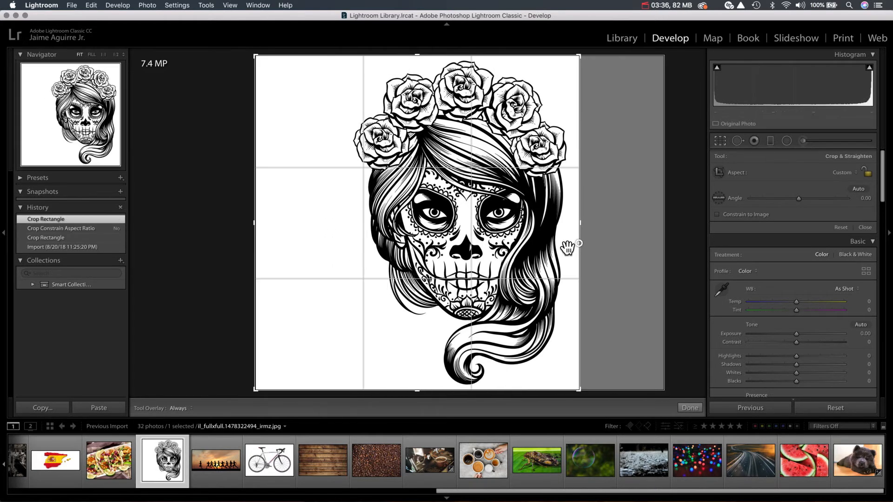
{"action": "left_click_drag", "start_coordinate": [256, 224], "coordinate": [298, 214]}
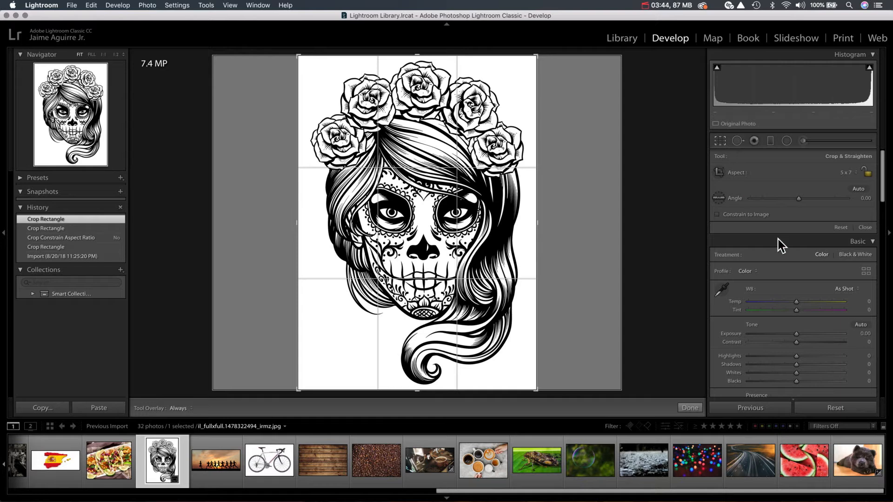
{"action": "left_click", "coordinate": [691, 408]}
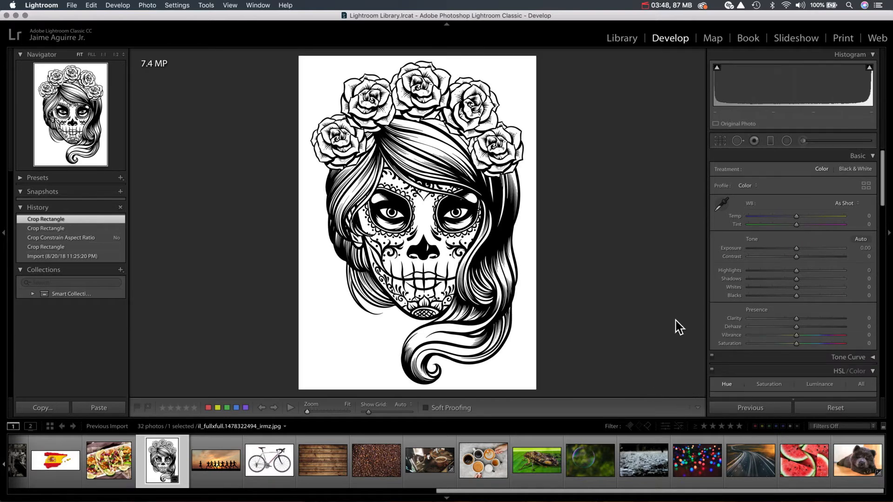
Adjust the perspective of the Spain flag map image with a Vertical transform of -9 and Horizontal of -3
{"action": "left_click", "coordinate": [47, 460]}
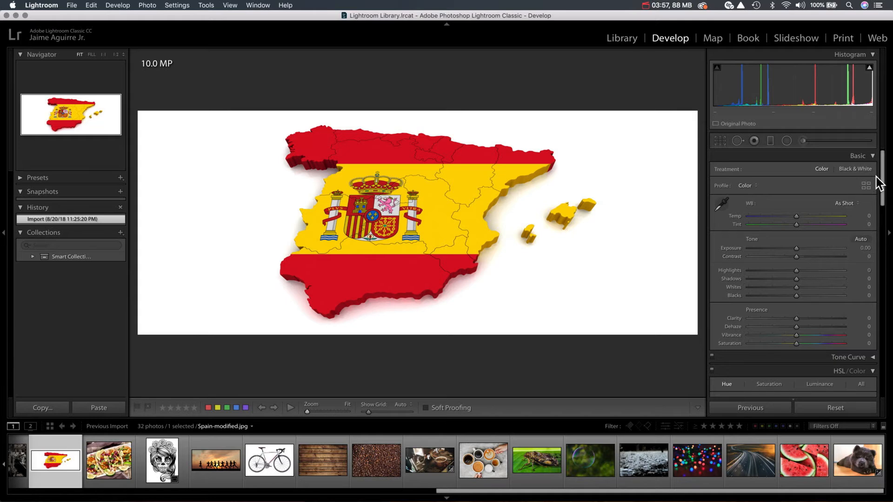
{"action": "left_click_drag", "start_coordinate": [882, 176], "coordinate": [892, 360]}
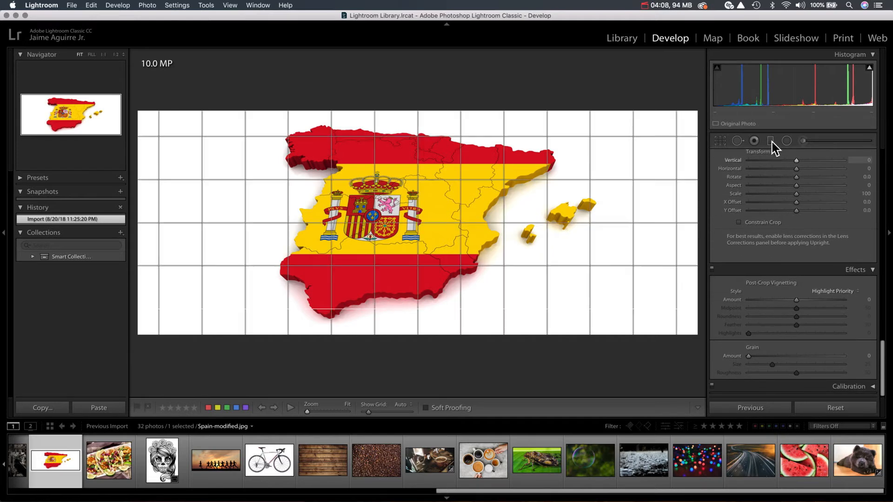
{"action": "left_click_drag", "start_coordinate": [880, 373], "coordinate": [879, 345]}
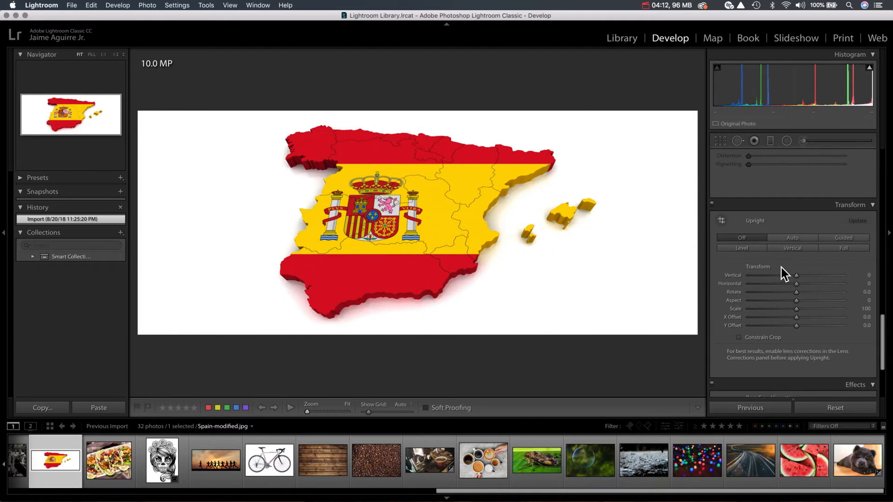
{"action": "mouse_move", "coordinate": [795, 276]}
{"action": "left_mouse_down"}
{"action": "mouse_move", "coordinate": [757, 278]}
{"action": "mouse_move", "coordinate": [793, 276]}
{"action": "mouse_move", "coordinate": [766, 277]}
{"action": "mouse_move", "coordinate": [779, 272]}
{"action": "mouse_move", "coordinate": [790, 285]}
{"action": "mouse_move", "coordinate": [757, 286]}
{"action": "mouse_move", "coordinate": [817, 277]}
{"action": "mouse_move", "coordinate": [783, 275]}
{"action": "mouse_move", "coordinate": [805, 267]}
{"action": "mouse_move", "coordinate": [792, 269]}
{"action": "left_mouse_up"}
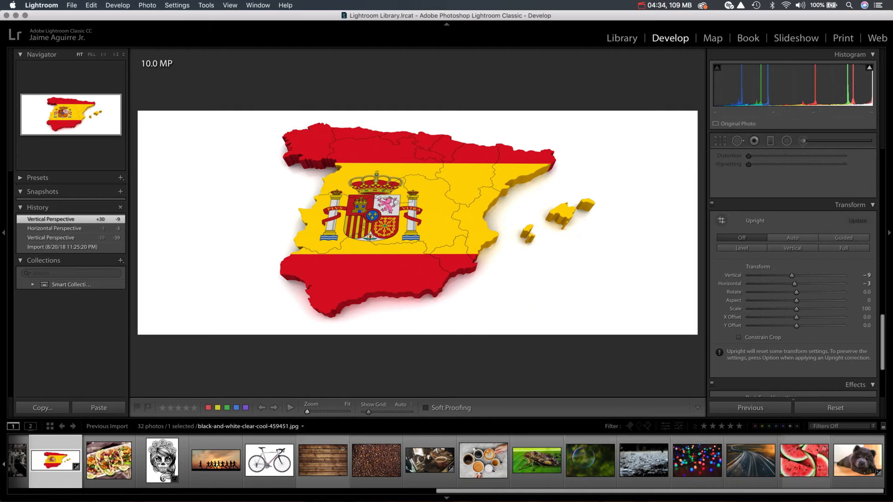
Select all the imported photos with the espresso machine photo active and open them as layers in Photoshop
{"action": "left_click", "coordinate": [122, 471]}
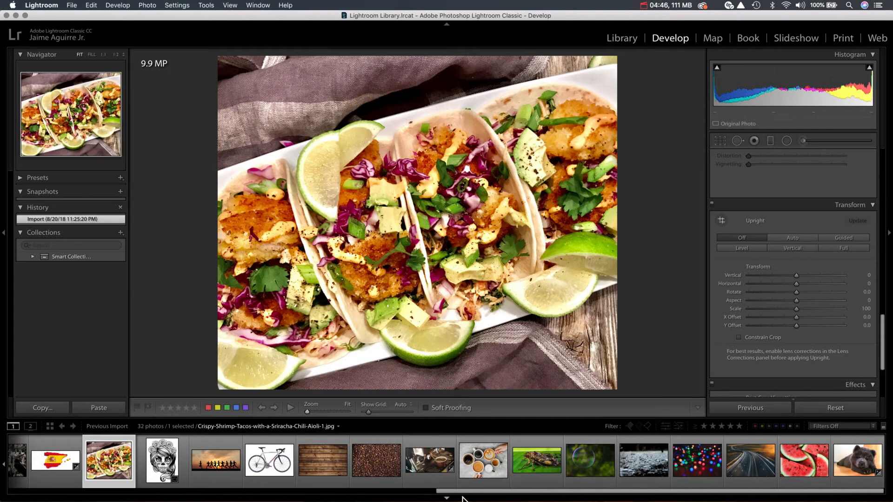
{"action": "left_click", "coordinate": [438, 485]}
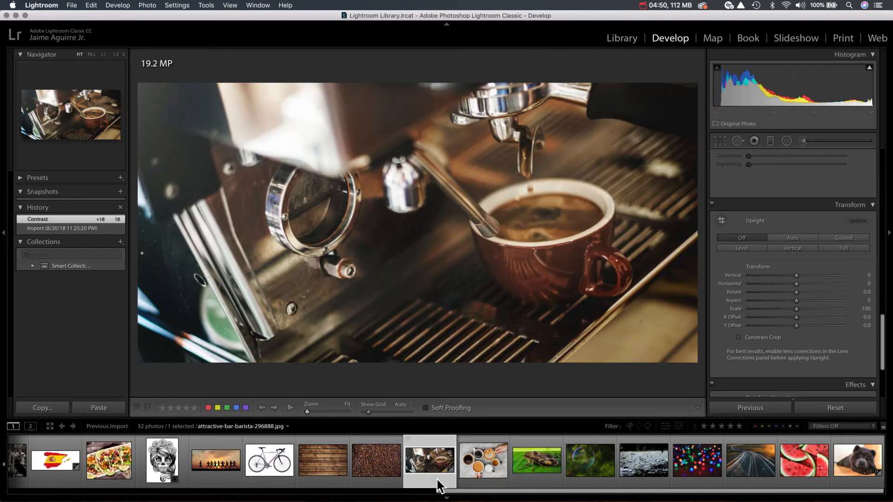
{"action": "key", "text": "super+a"}
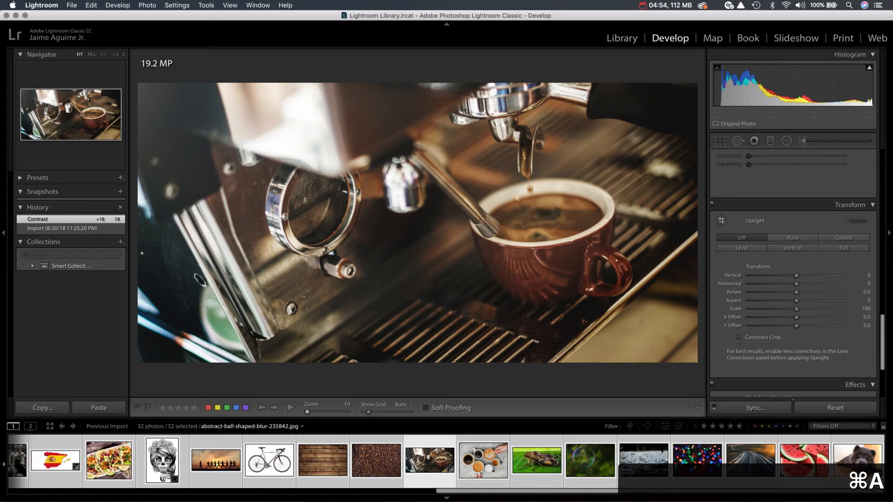
{"action": "left_click_drag", "start_coordinate": [586, 493], "coordinate": [518, 468]}
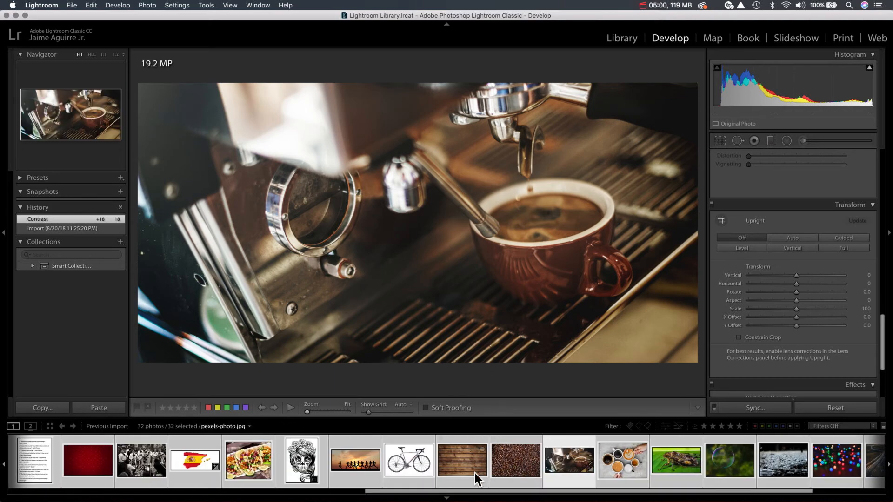
{"action": "right_click", "coordinate": [446, 447]}
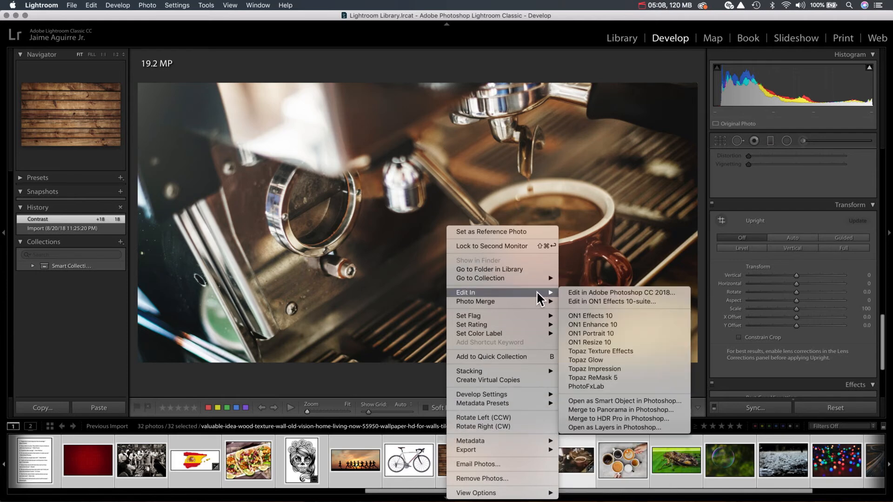
{"action": "mouse_move", "coordinate": [524, 290]}
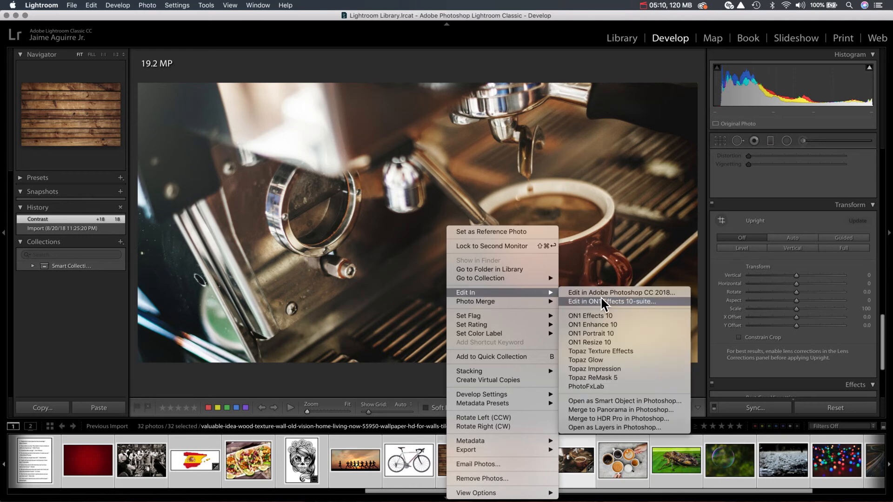
{"action": "left_click", "coordinate": [656, 427]}
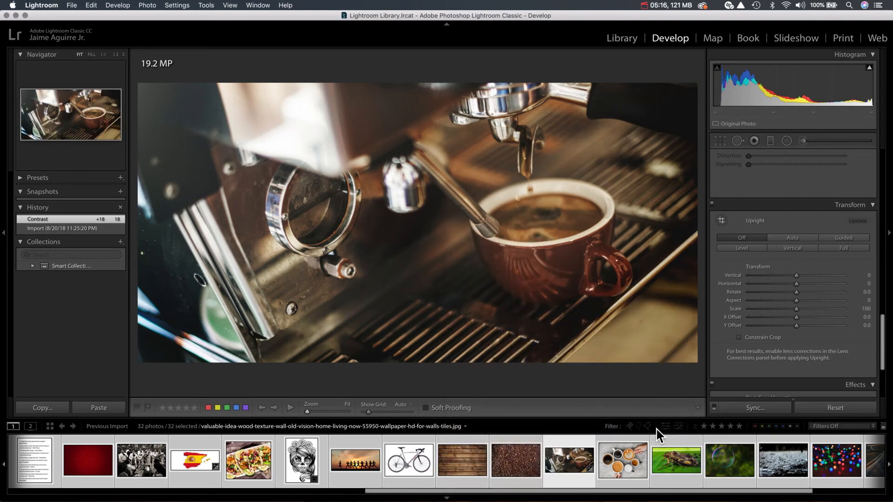